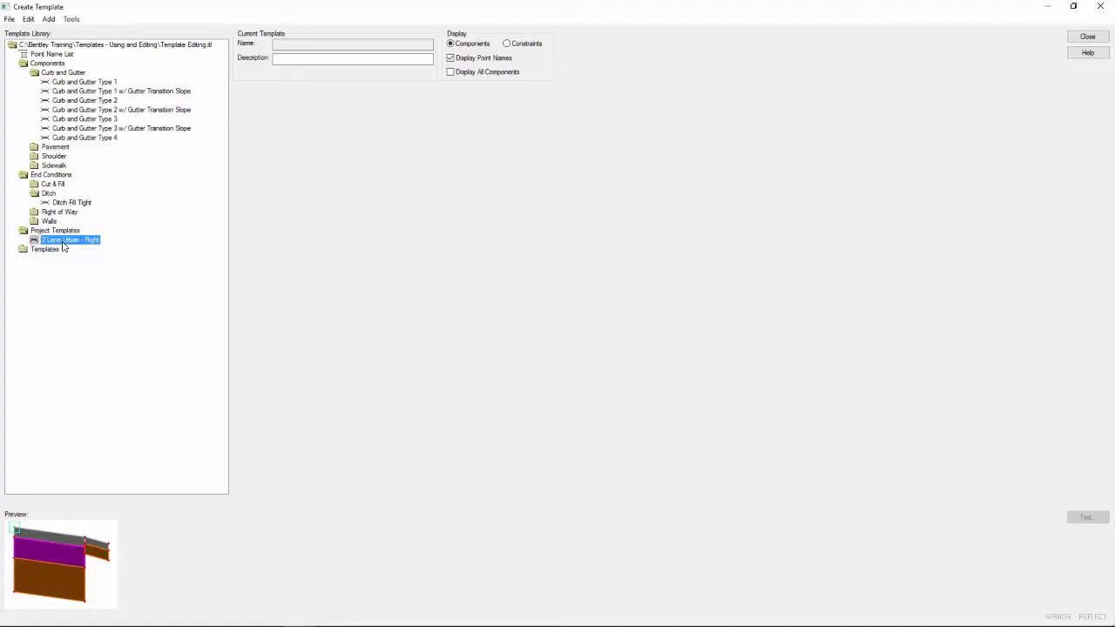
# - Load the 2 Lane Urban - Right template for editing
pyautogui.doubleClick(62, 243)
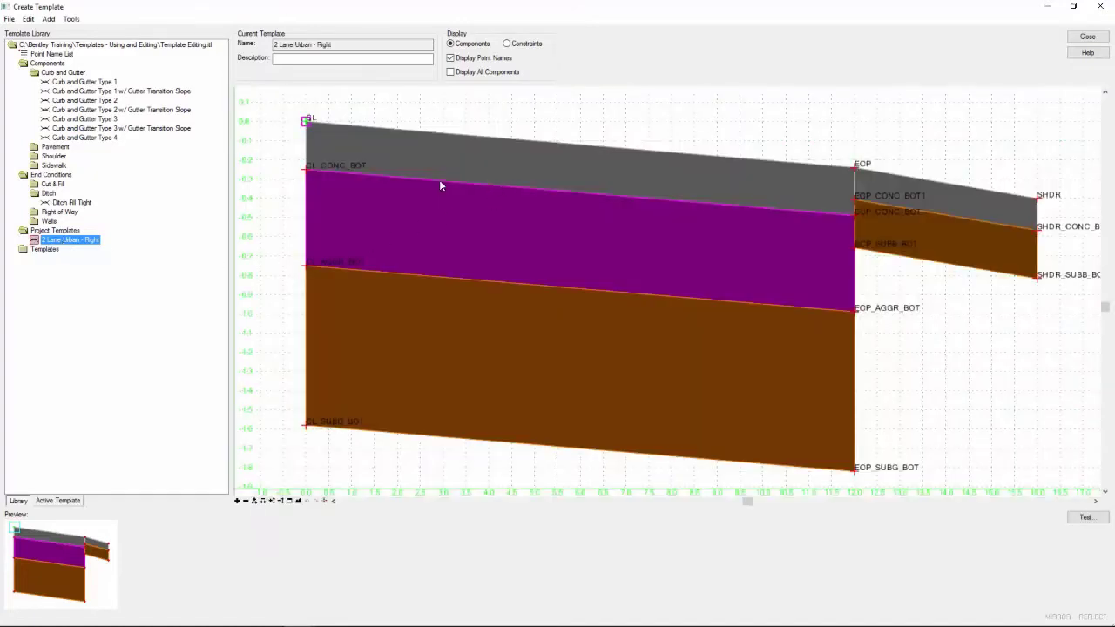
pyautogui.scroll(-2, 440, 217)
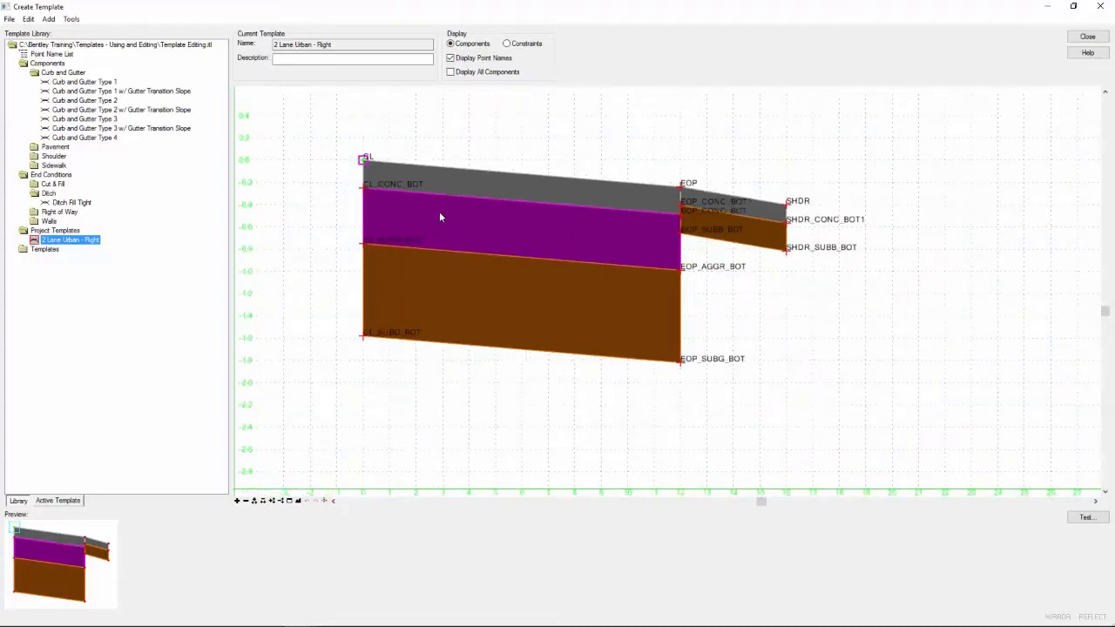
pyautogui.scroll(1, 948, 197)
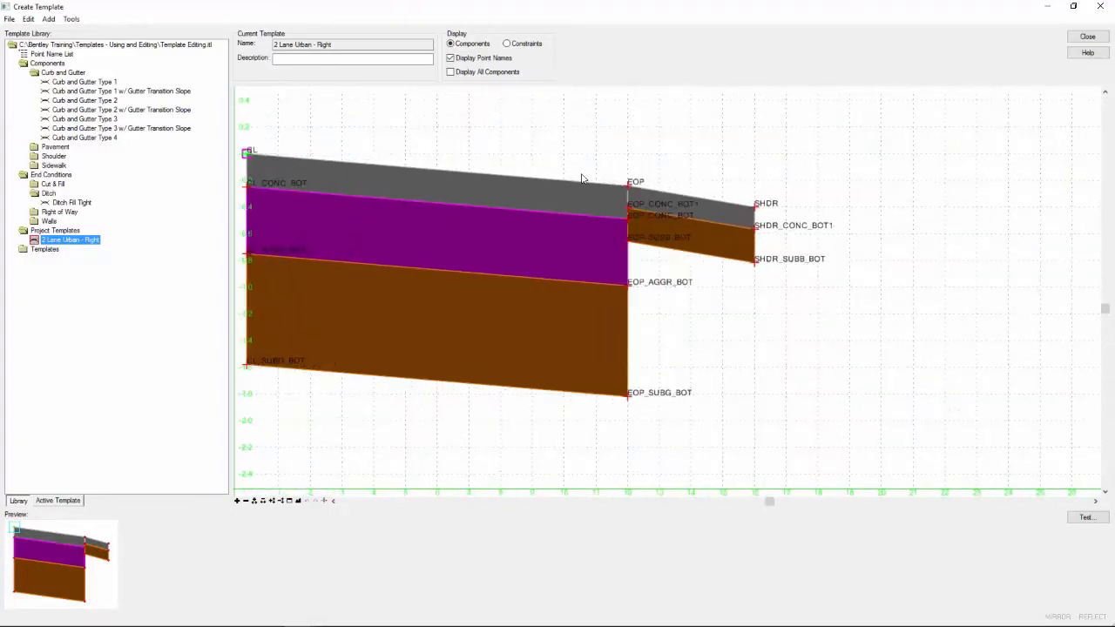
# - Attach the Curb and Gutter Type 3 component at the SHDR point
pyautogui.click(100, 120)
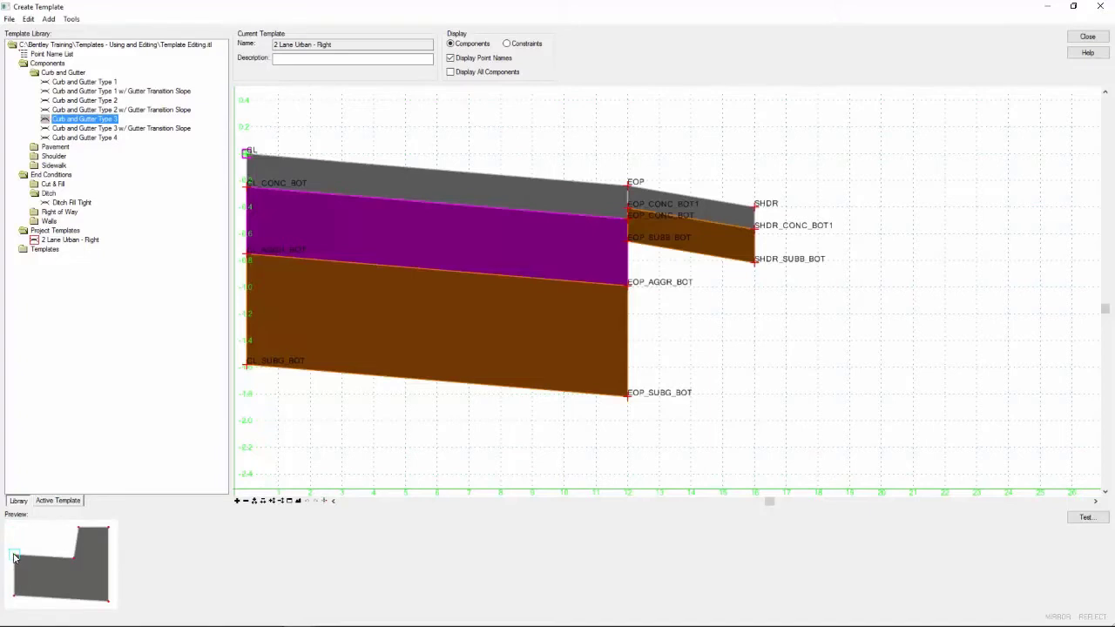
pyautogui.moveTo(756, 211)
pyautogui.moveTo(116, 121); pyautogui.dragTo(758, 209)
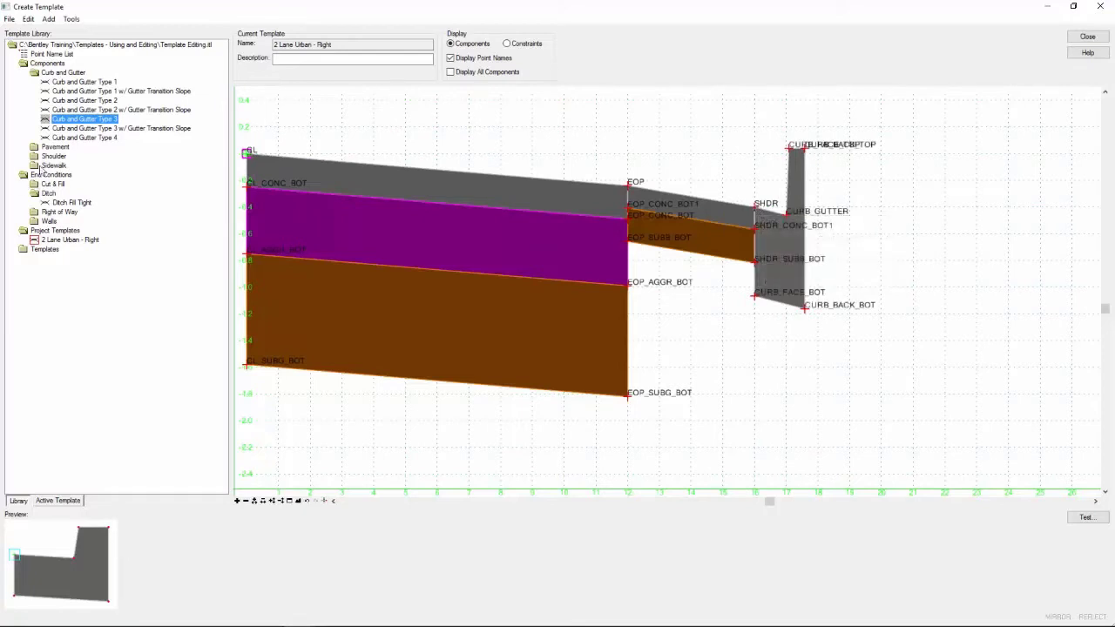
# - Attach Sidewalk Surface and Buffer at the curb's back top point, adding WALK_BACK_TOP, WALK_BACK_BOT and BUFFER points
pyautogui.doubleClick(44, 166)
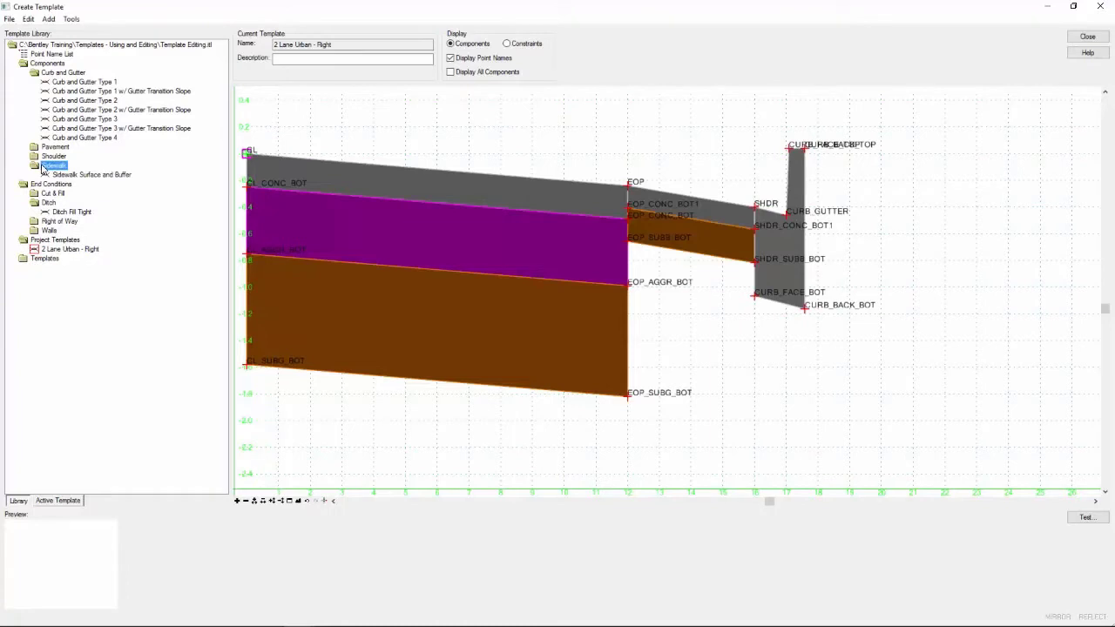
pyautogui.click(122, 176)
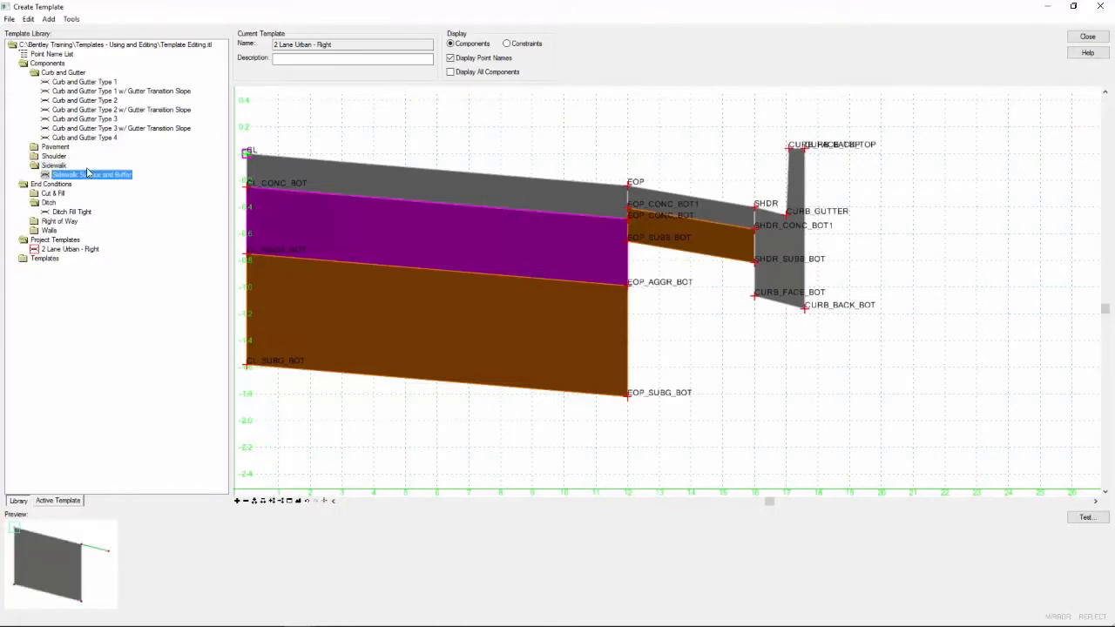
pyautogui.moveTo(77, 180); pyautogui.dragTo(808, 150)
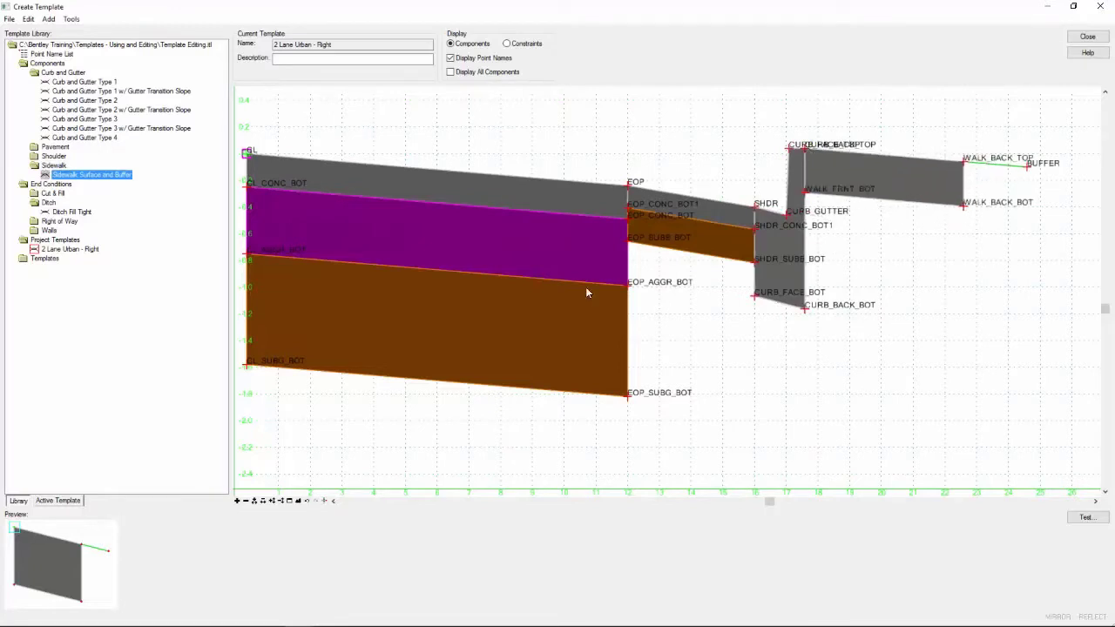
pyautogui.doubleClick(53, 192)
# - Attach the Cut and Fill - 4 Slopes end condition at the BUFFER point
pyautogui.click(69, 203)
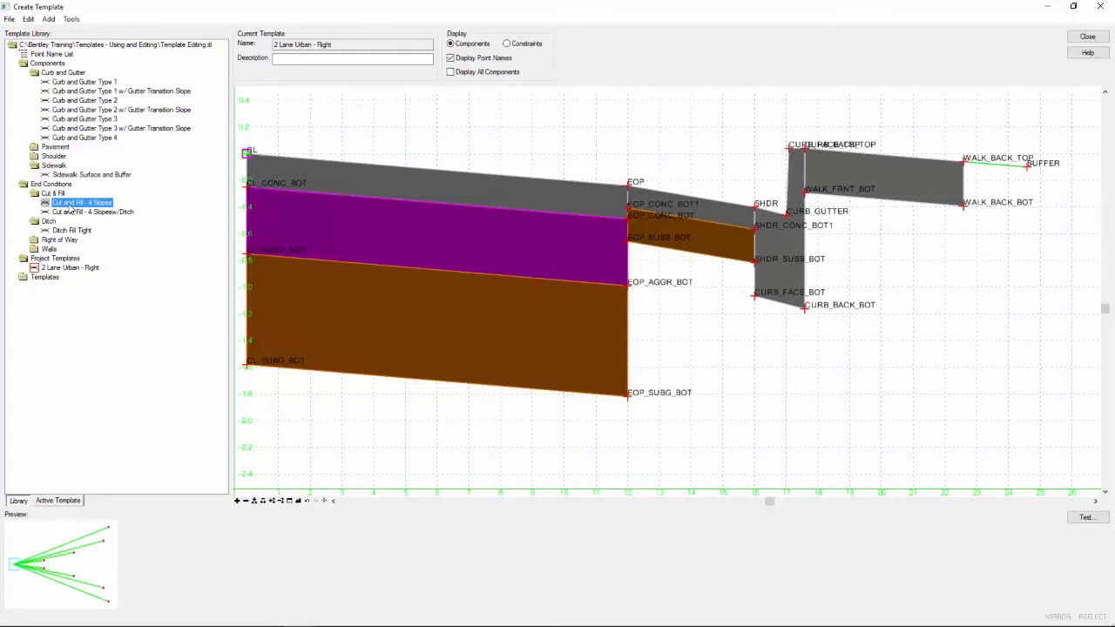
pyautogui.moveTo(70, 207); pyautogui.dragTo(1030, 171)
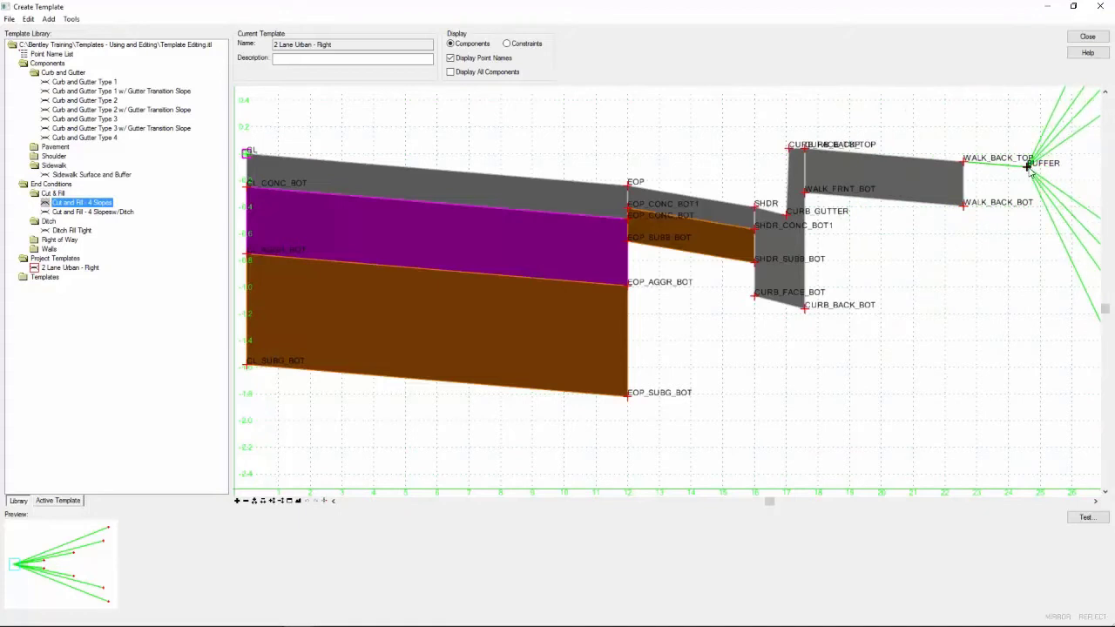
pyautogui.moveTo(1030, 171); pyautogui.dragTo(1029, 170)
# - Fit the whole template with all slopes in view and hide the point name labels
pyautogui.click(298, 500)
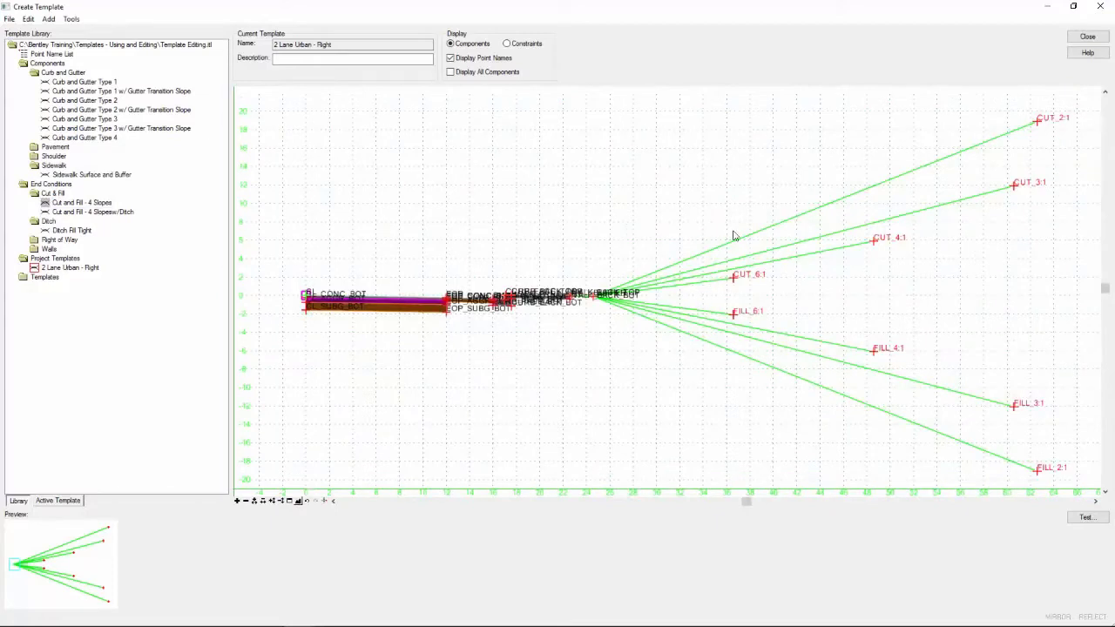
pyautogui.moveTo(747, 263)
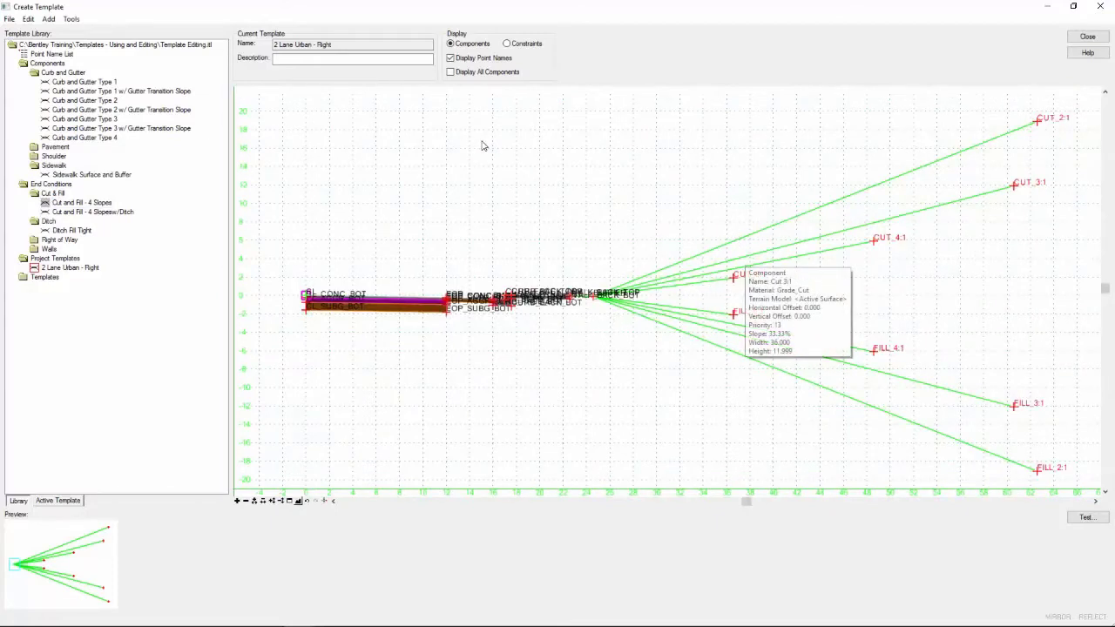
pyautogui.click(490, 58)
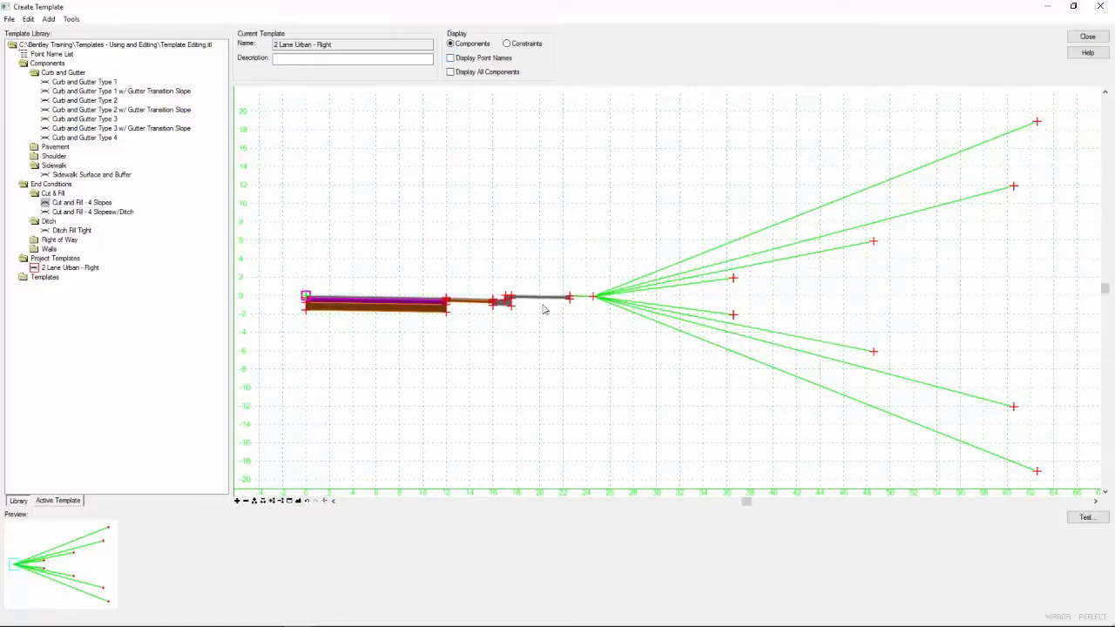
pyautogui.moveTo(527, 302)
# - Open Test End Conditions and set the test surface slope to 3.00%
pyautogui.click(1086, 517)
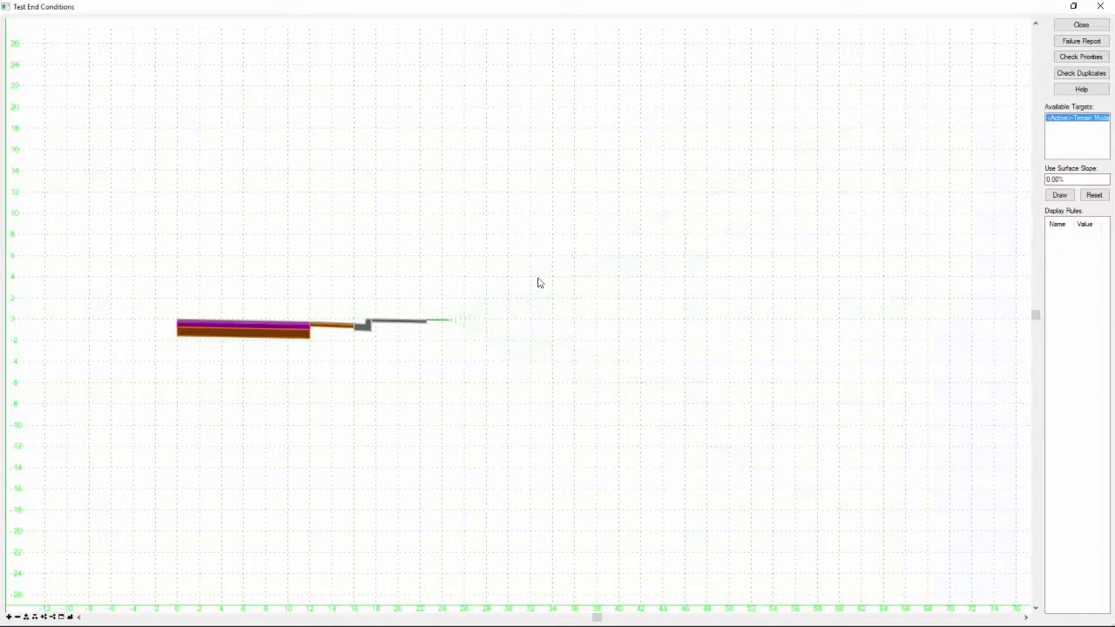
pyautogui.moveTo(675, 218)
pyautogui.moveTo(587, 388)
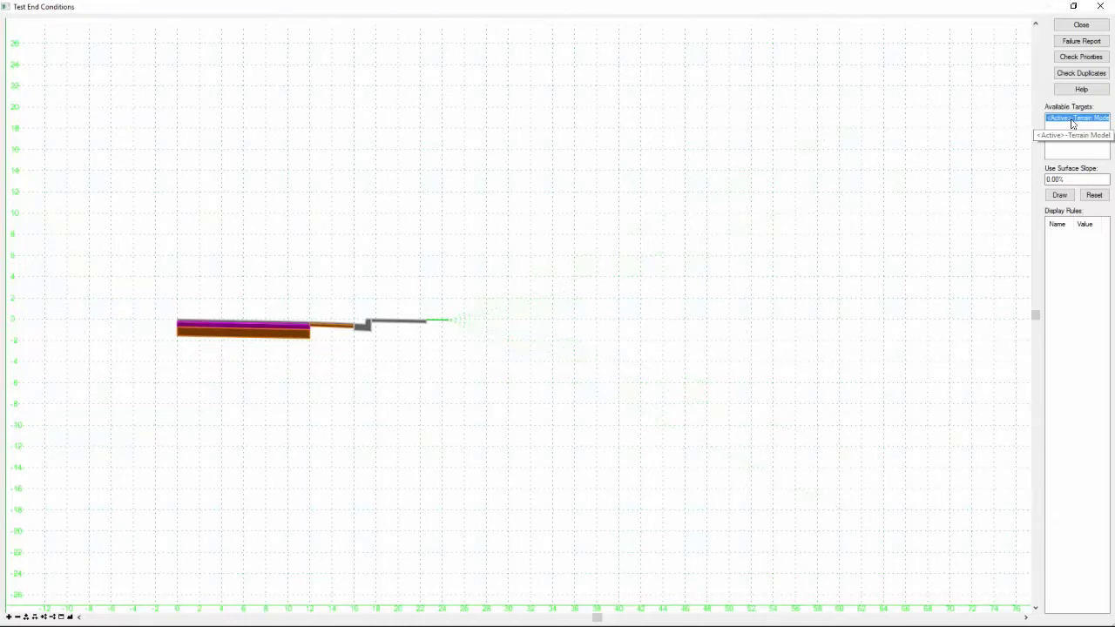
pyautogui.click(1047, 179)
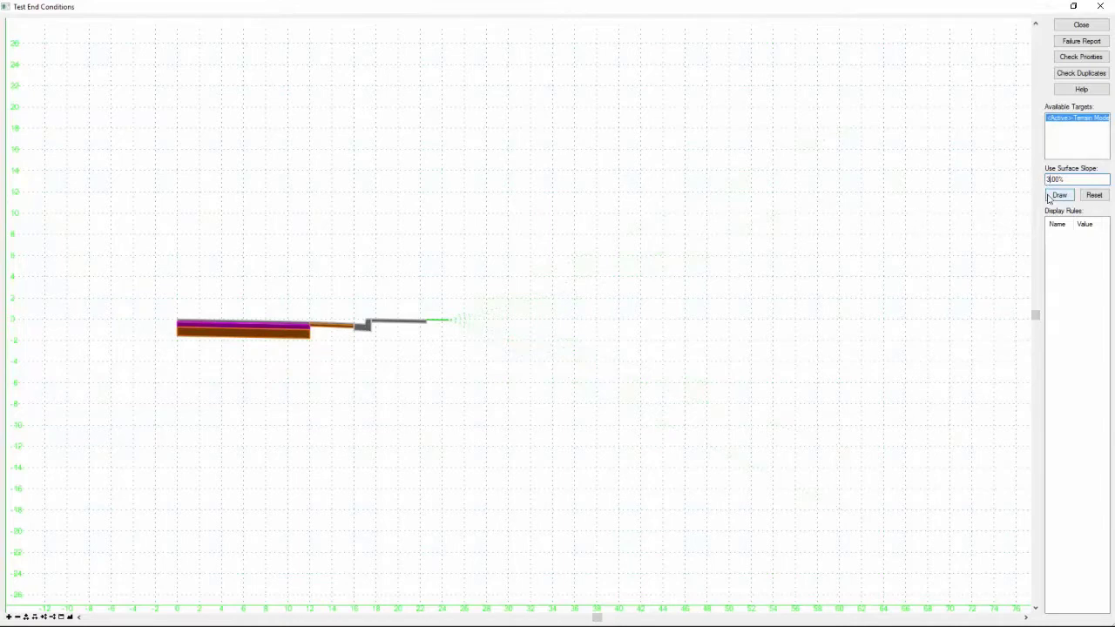
# - Draw the 3.00% test surface, check cut above and fill below the road, then close the test window
pyautogui.click(1058, 199)
pyautogui.click(1058, 198)
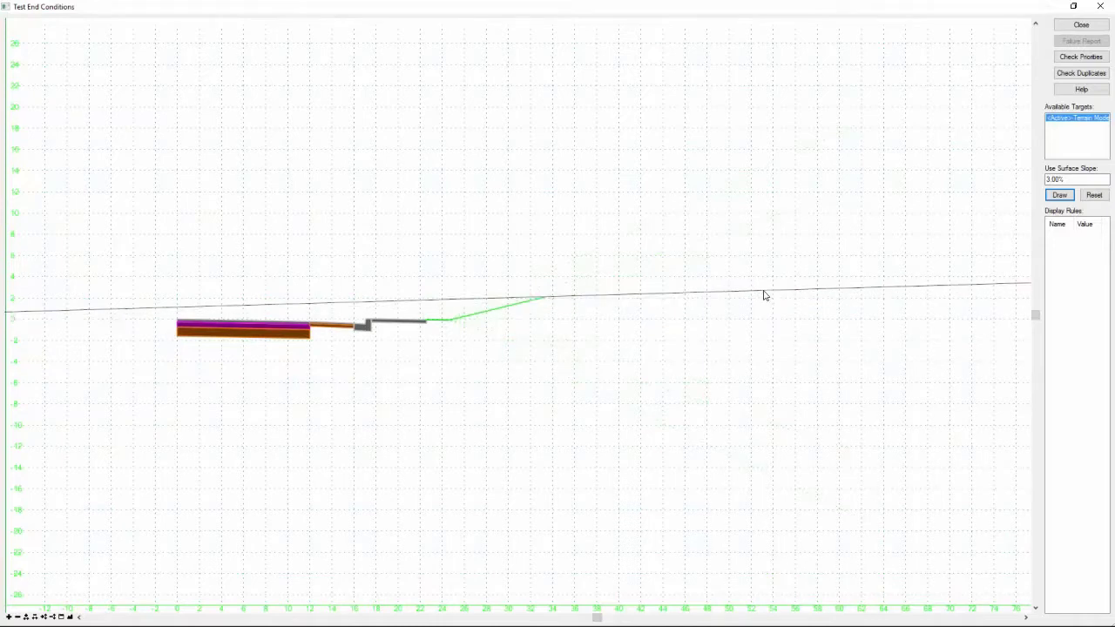
pyautogui.moveTo(766, 295); pyautogui.dragTo(770, 443)
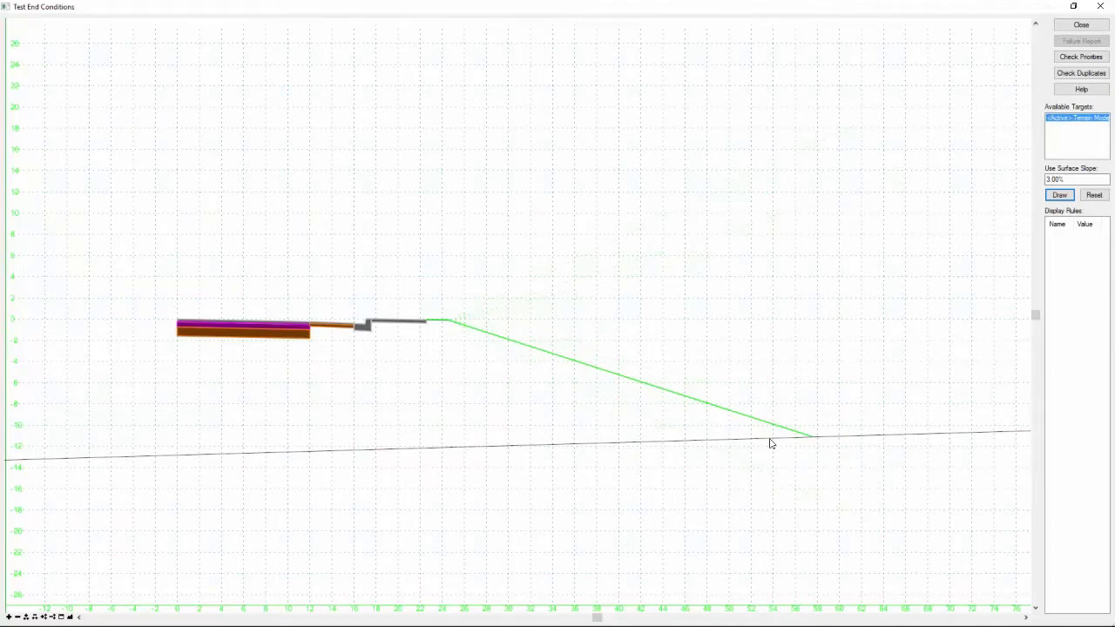
pyautogui.moveTo(770, 444); pyautogui.dragTo(1041, 48)
pyautogui.click(1080, 26)
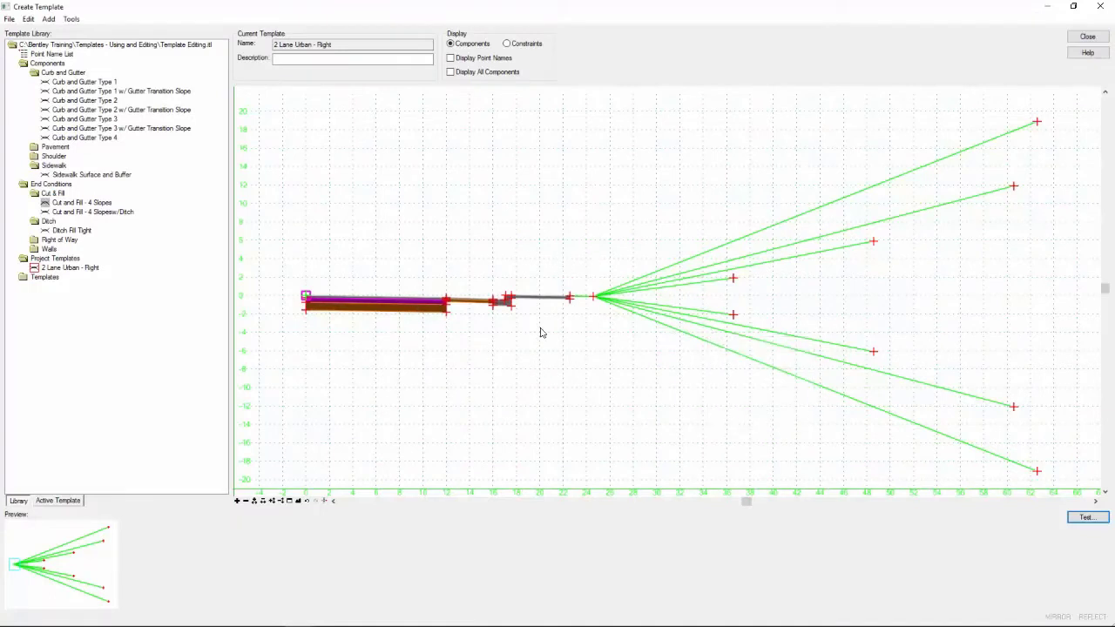
# - Add a new template under Project Templates and name it '2 Lane Urban'
pyautogui.moveTo(631, 316)
pyautogui.click(74, 259)
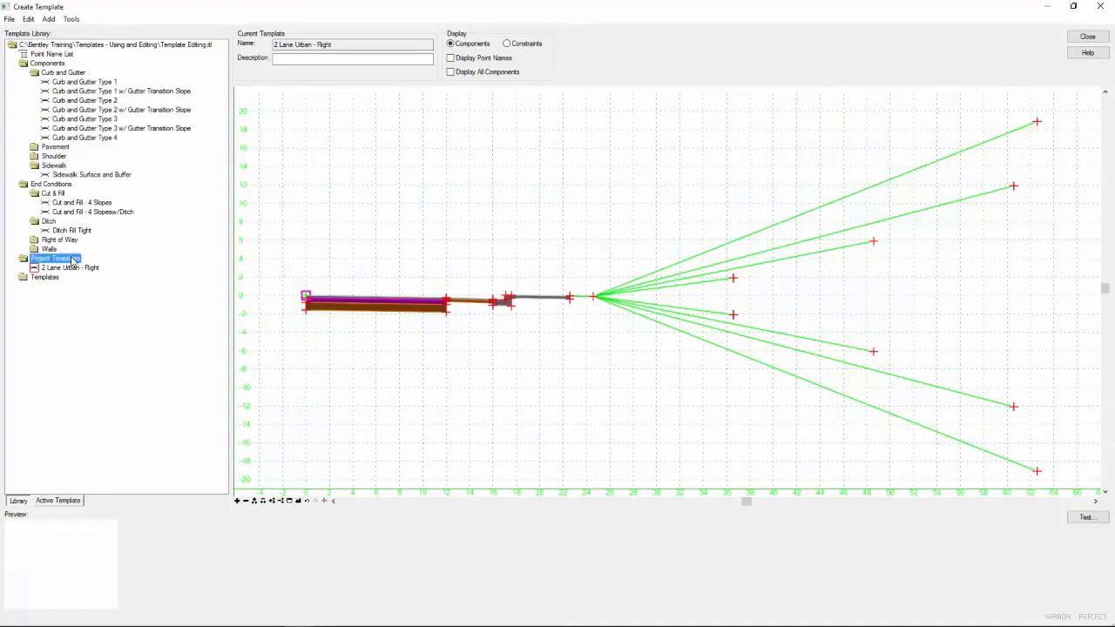
pyautogui.rightClick(72, 259)
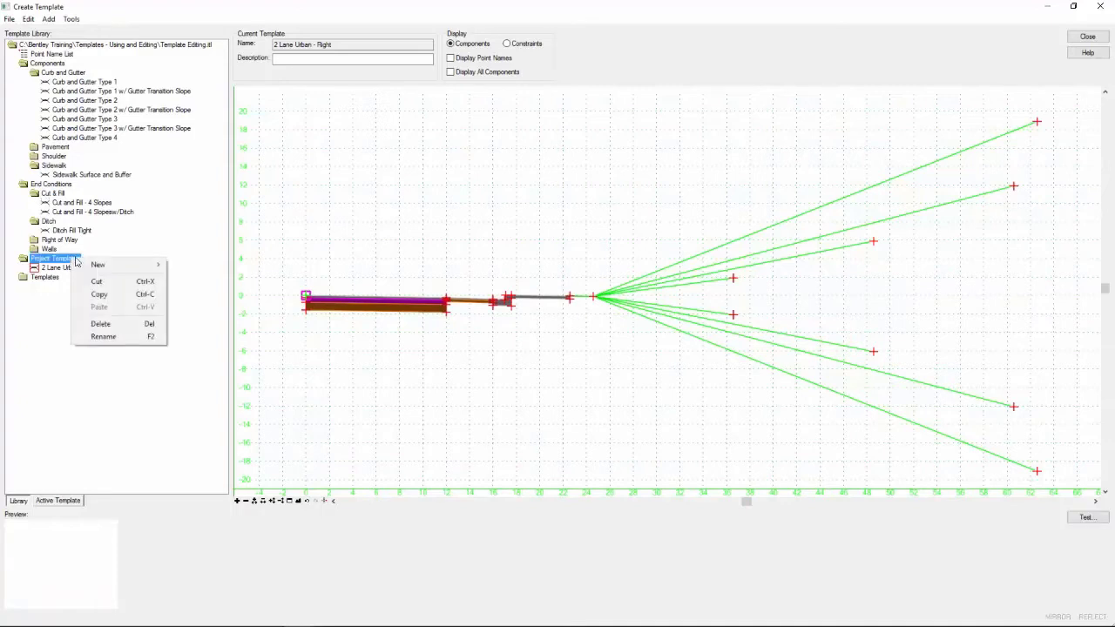
pyautogui.moveTo(87, 265)
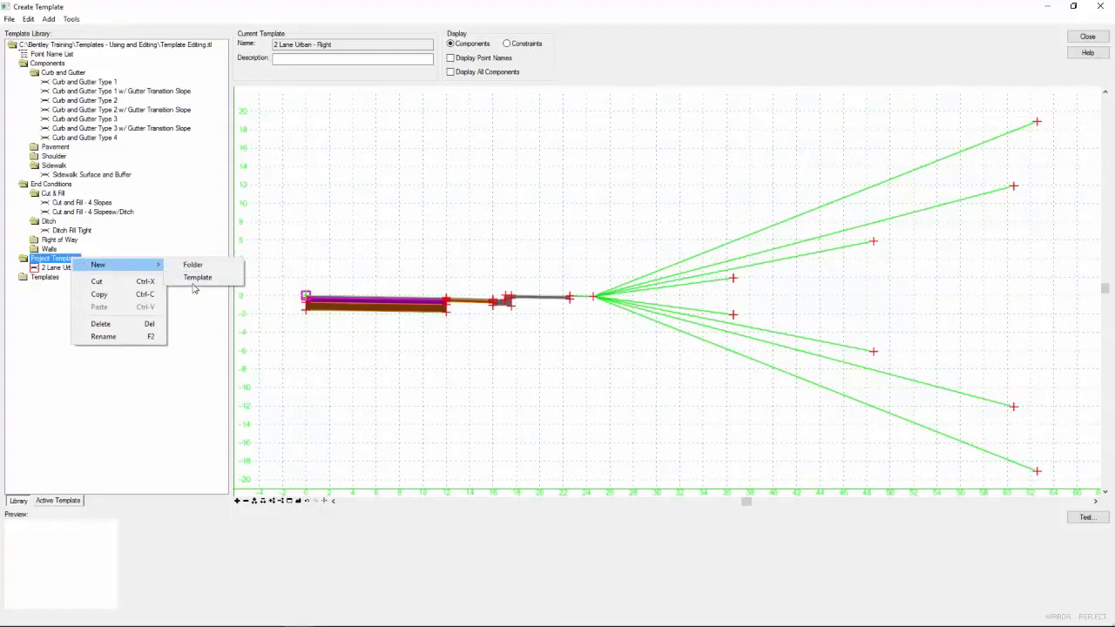
pyautogui.click(198, 277)
pyautogui.write('2 Lane Ur')
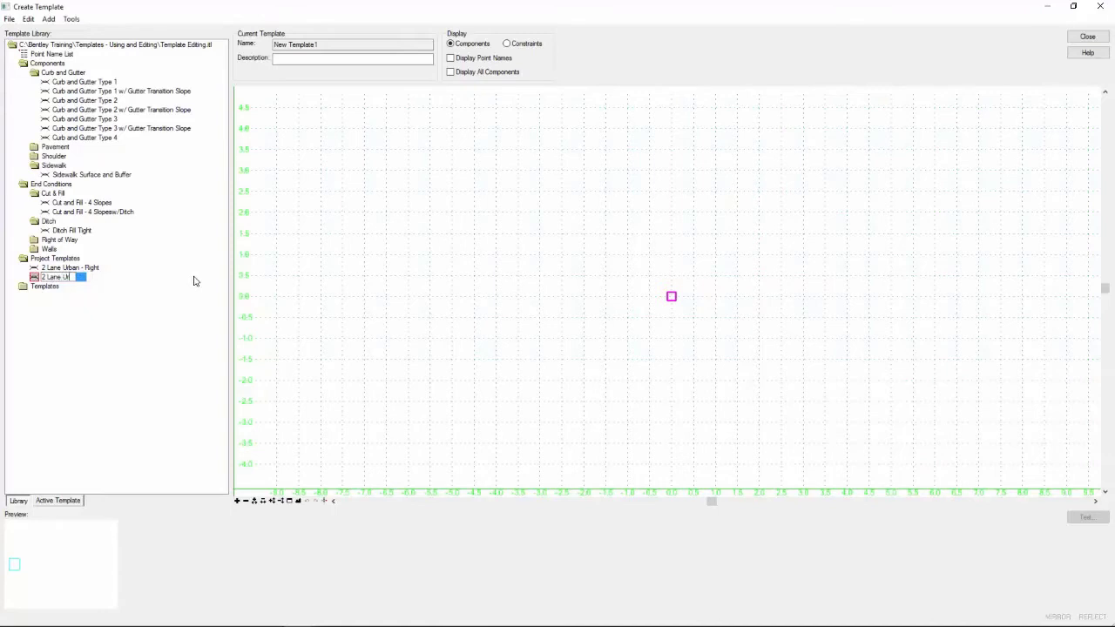
pyautogui.write('ban')
# - Confirm the '2 Lane Urban' name and preview the 2 Lane Urban - Right template
pyautogui.press('Return')
pyautogui.click(62, 270)
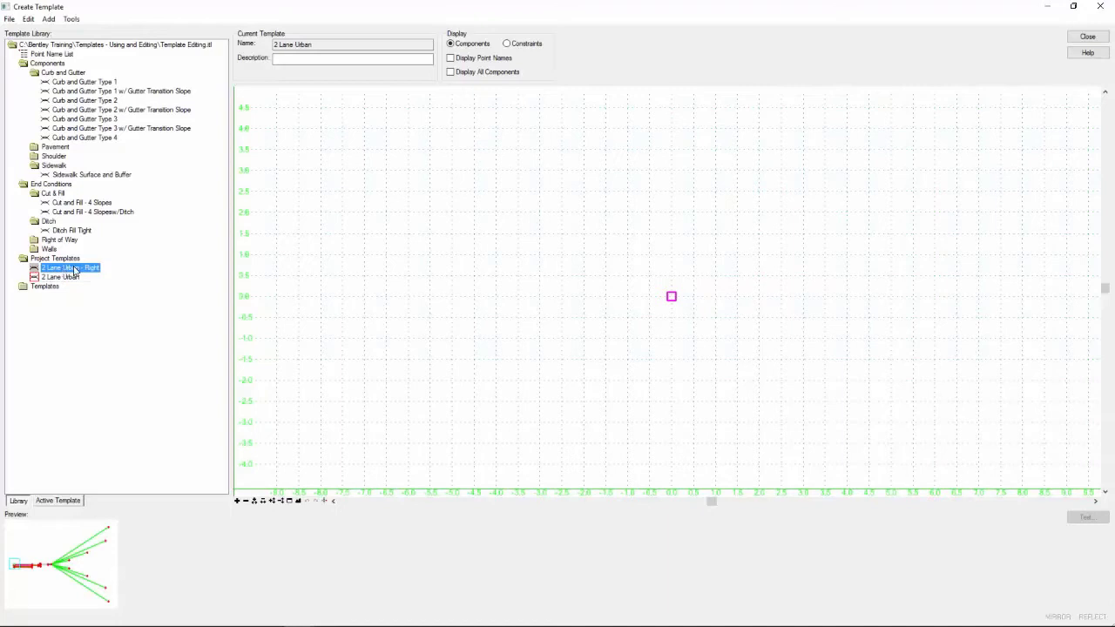
pyautogui.click(301, 502)
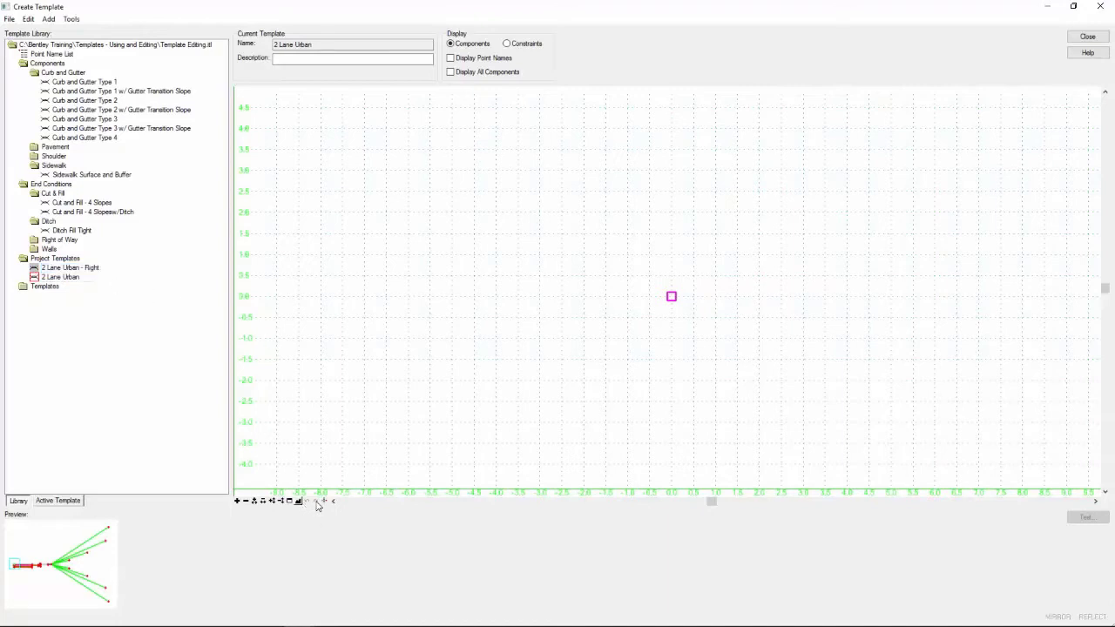
# - Set dynamic point placement X and Y steps to 0.1 and turn on Apply Affixes
pyautogui.click(323, 501)
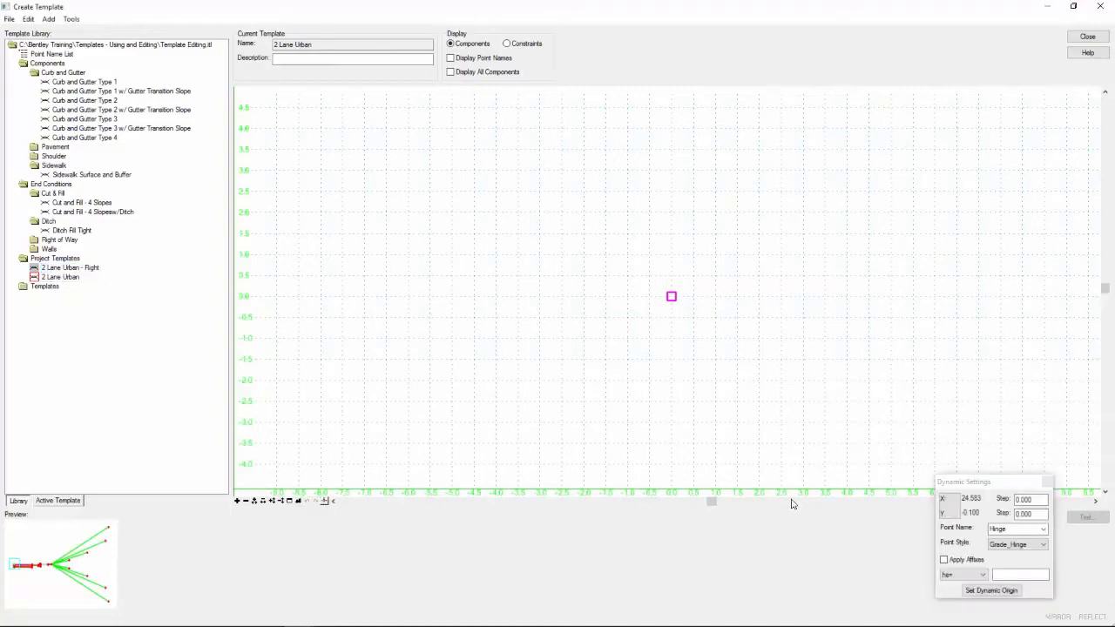
pyautogui.click(970, 484)
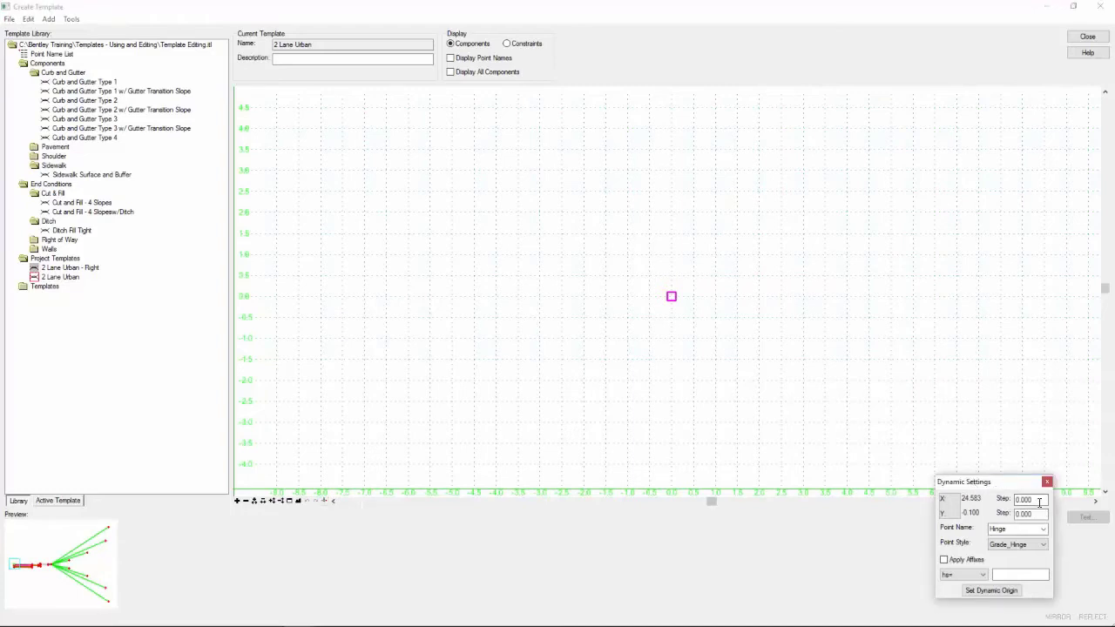
pyautogui.moveTo(1040, 503); pyautogui.dragTo(998, 501)
pyautogui.press('BackSpace')
pyautogui.write('0.1')
pyautogui.press('Tab')
pyautogui.write('0.1')
pyautogui.press('Tab')
pyautogui.click(974, 563)
# - Insert the 2 Lane Urban - Right template into 2 Lane Urban with Mirror turned on
pyautogui.click(56, 272)
pyautogui.moveTo(61, 273); pyautogui.dragTo(629, 218)
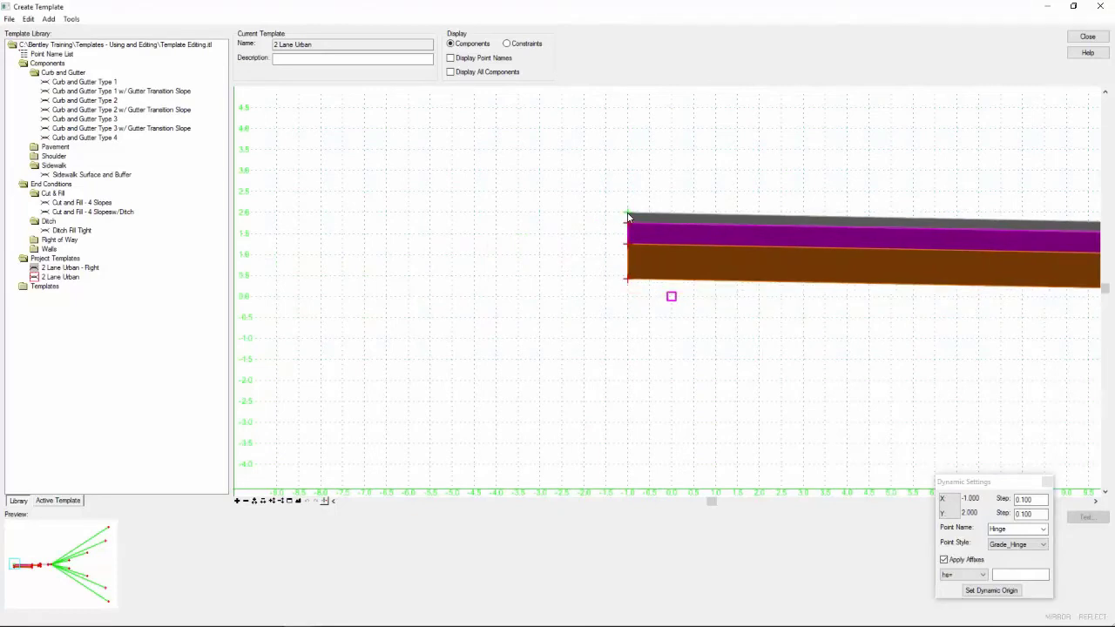
pyautogui.rightClick(629, 217)
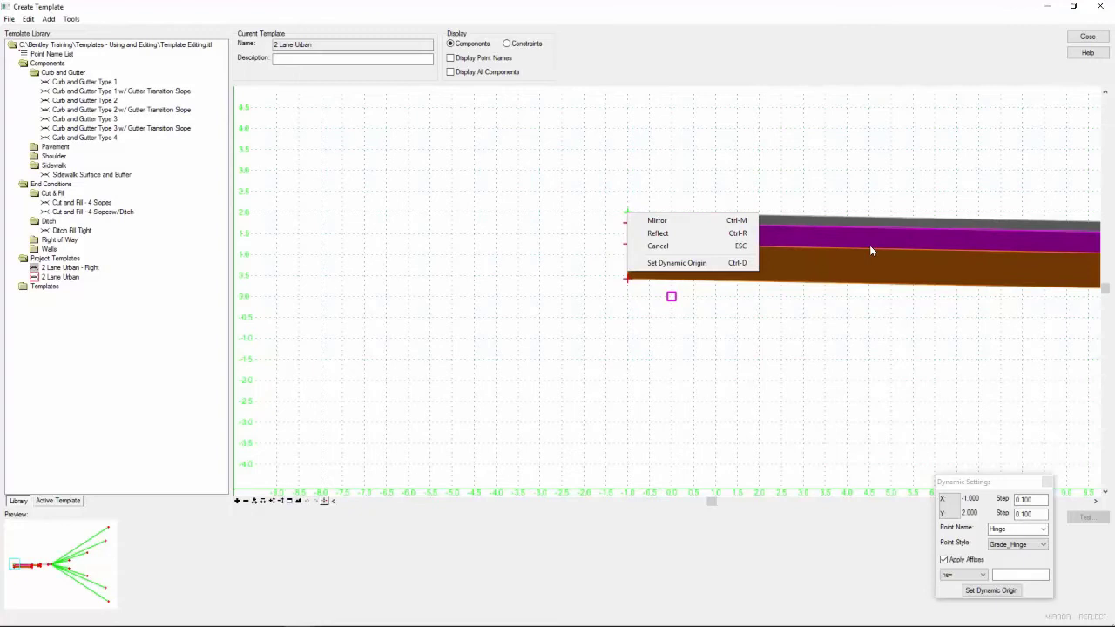
pyautogui.click(667, 222)
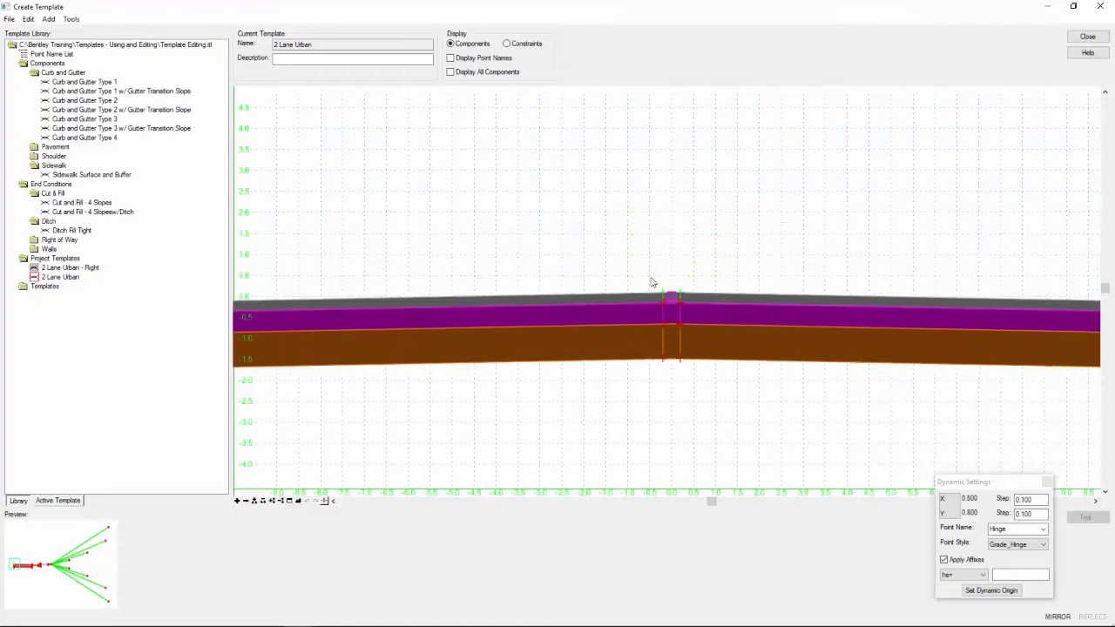
# - Place the mirrored section at the 0,0 centerline origin and check the crown point
pyautogui.scroll(-2, 635, 274)
pyautogui.scroll(-2, 622, 260)
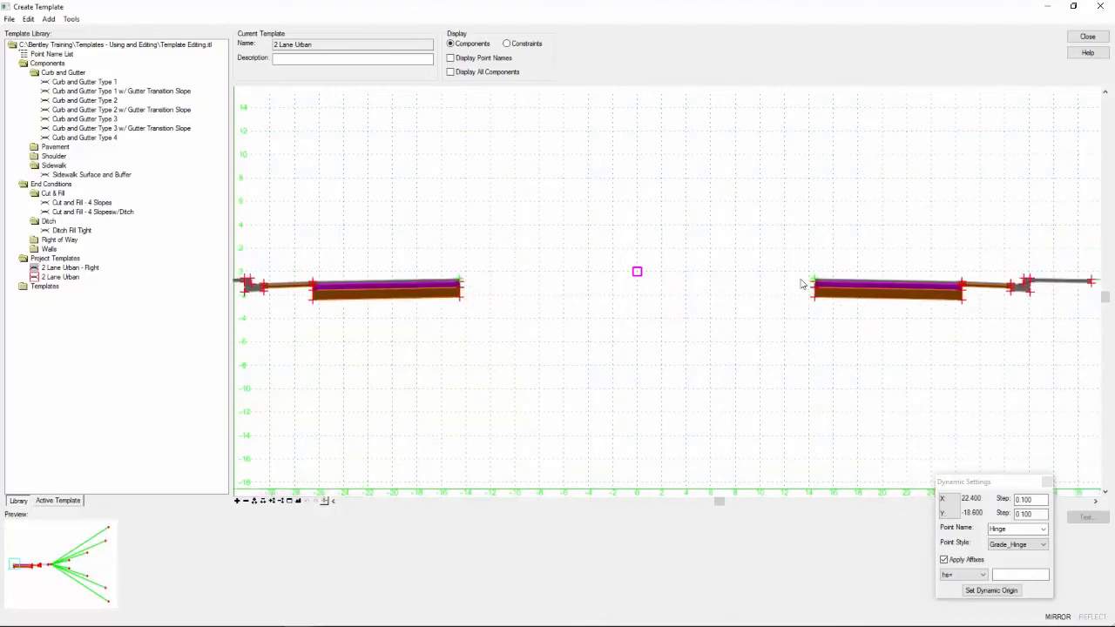
pyautogui.scroll(3, 677, 287)
pyautogui.scroll(5, 635, 269)
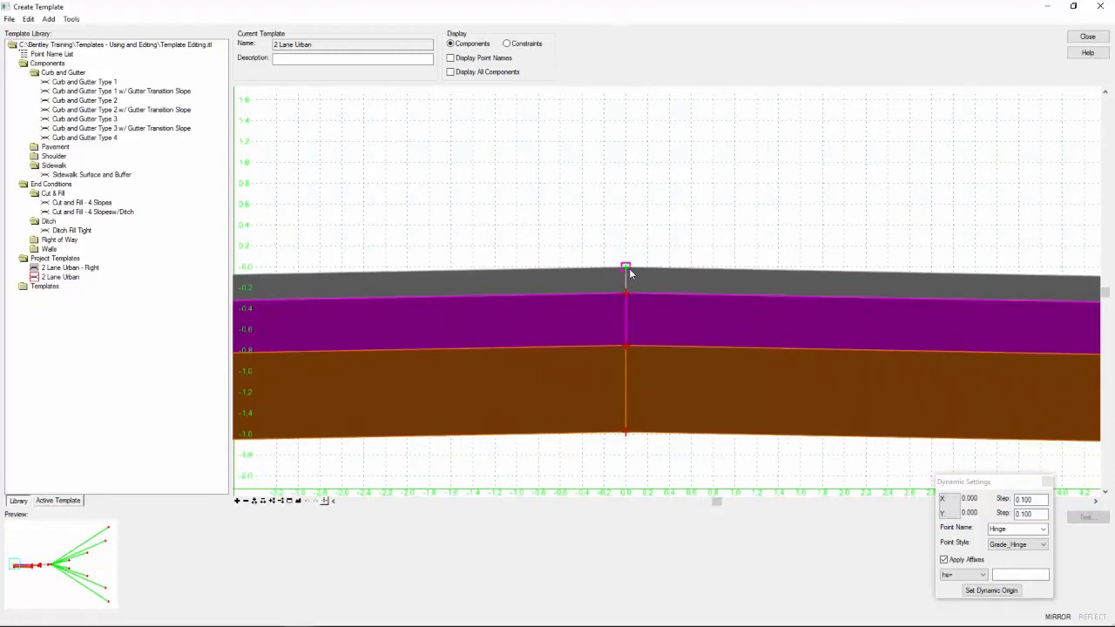
pyautogui.click(629, 268)
pyautogui.scroll(-5, 559, 285)
pyautogui.scroll(-3, 559, 290)
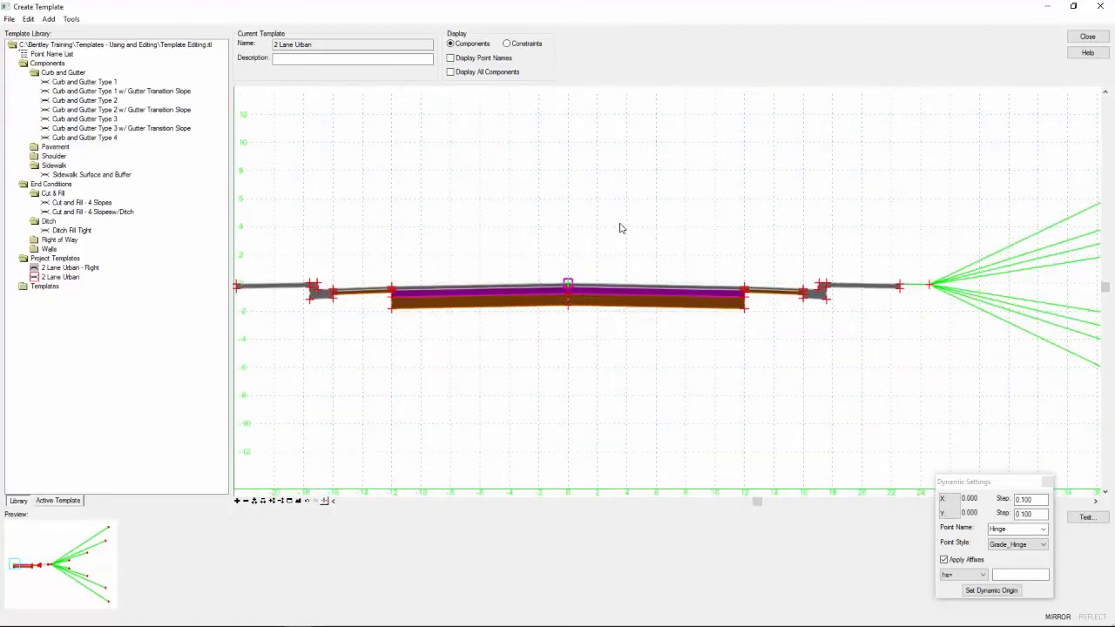
pyautogui.moveTo(571, 289)
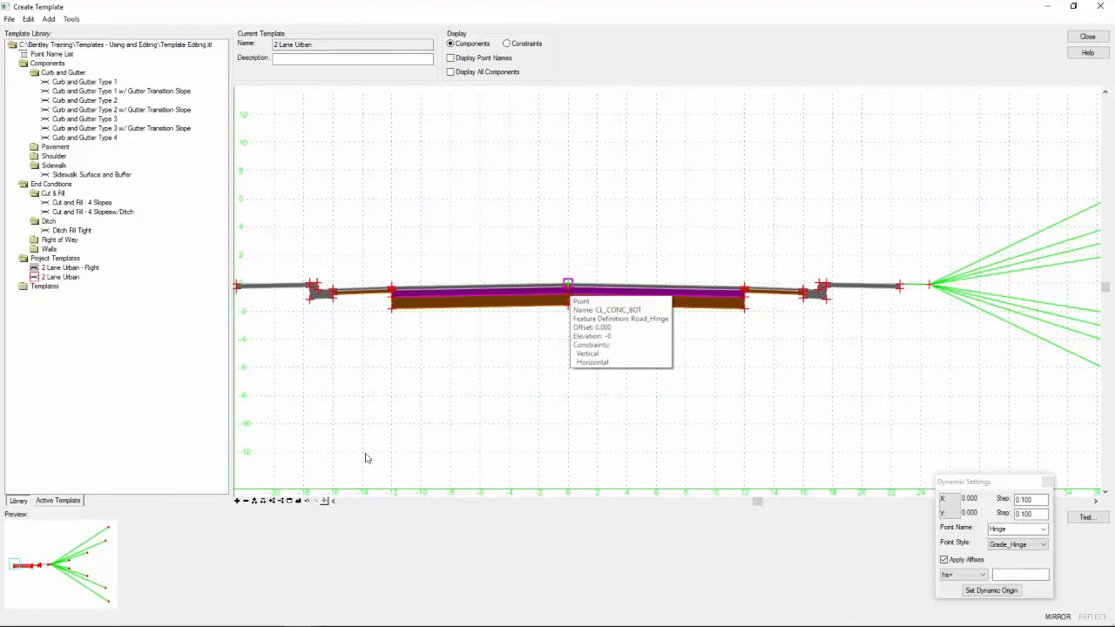
# - Fit the 2 Lane Urban template in view and turn on point name labels
pyautogui.click(297, 501)
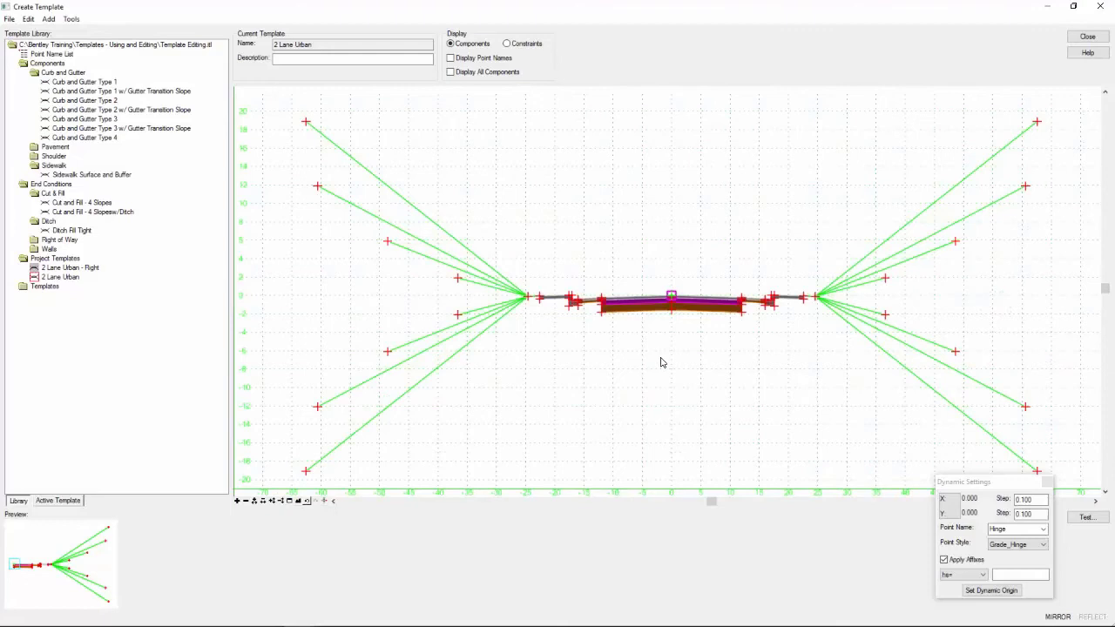
pyautogui.scroll(2, 671, 298)
pyautogui.moveTo(673, 298)
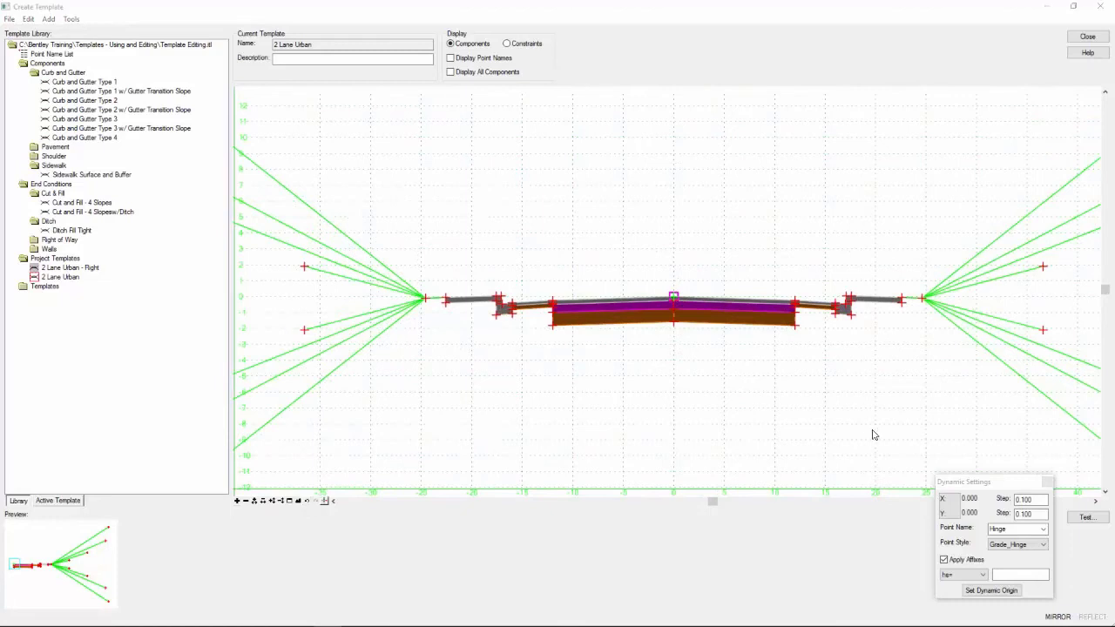
pyautogui.click(481, 59)
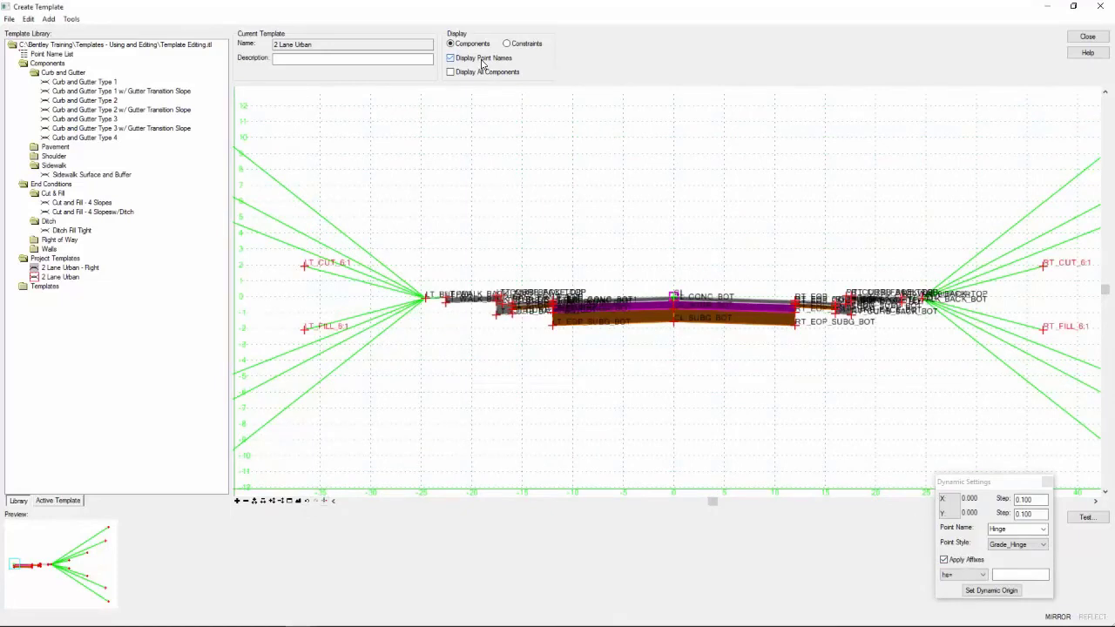
# - Inspect the labelled cut/fill points such as LT_CUT_2:1 and RT_FILL_6:1, then fit all slopes in view
pyautogui.scroll(-3, 645, 205)
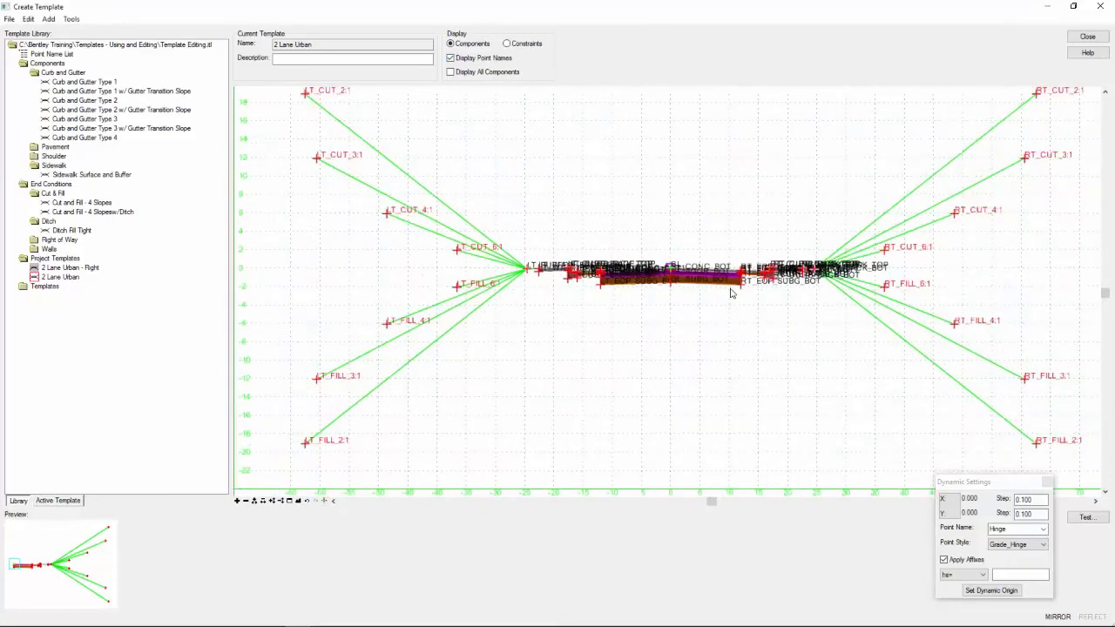
pyautogui.moveTo(446, 230)
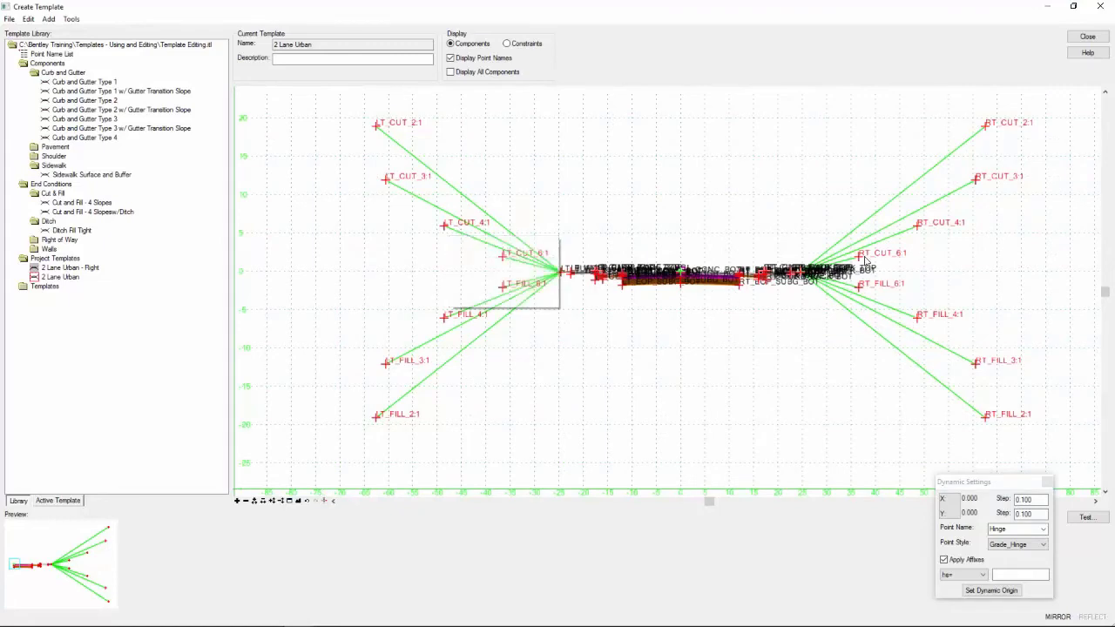
pyautogui.moveTo(865, 263)
pyautogui.scroll(2, 865, 263)
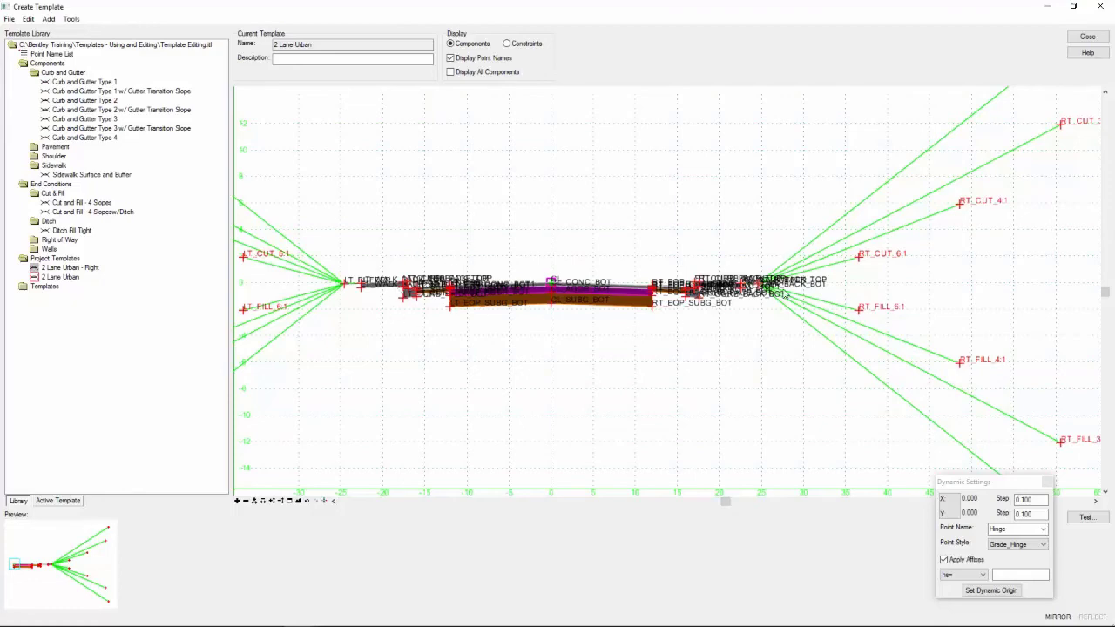
pyautogui.scroll(2, 756, 287)
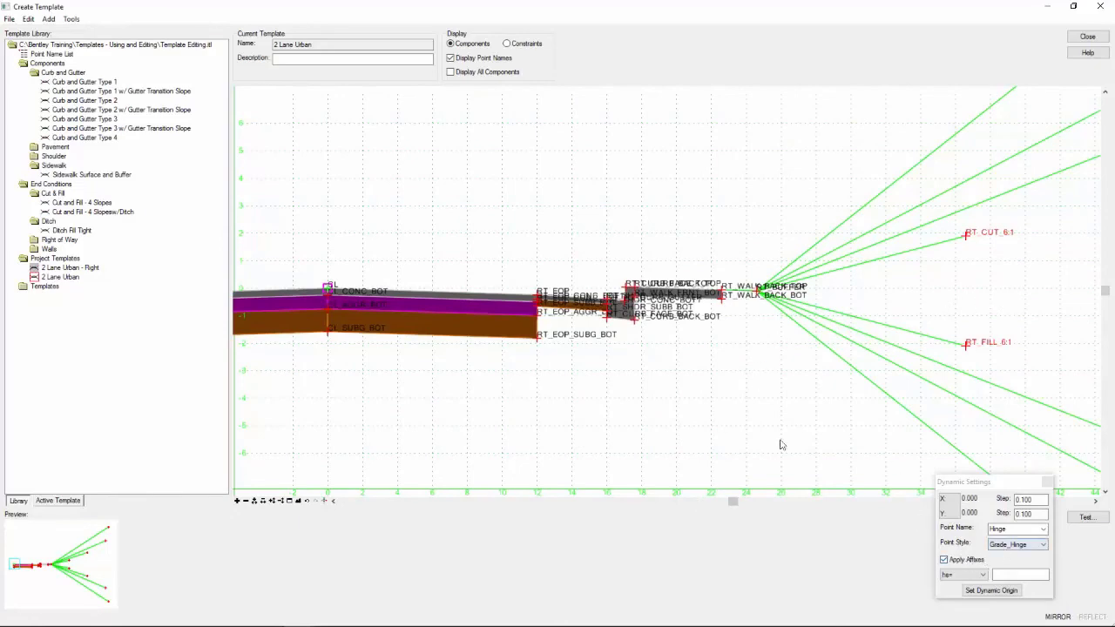
pyautogui.scroll(-3, 865, 412)
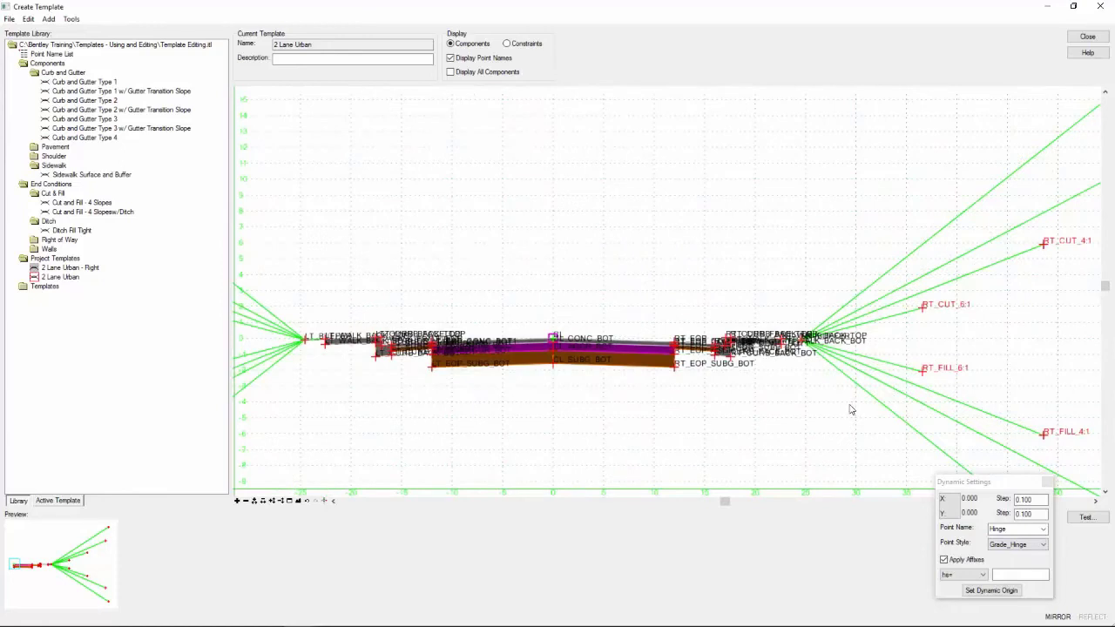
pyautogui.click(324, 500)
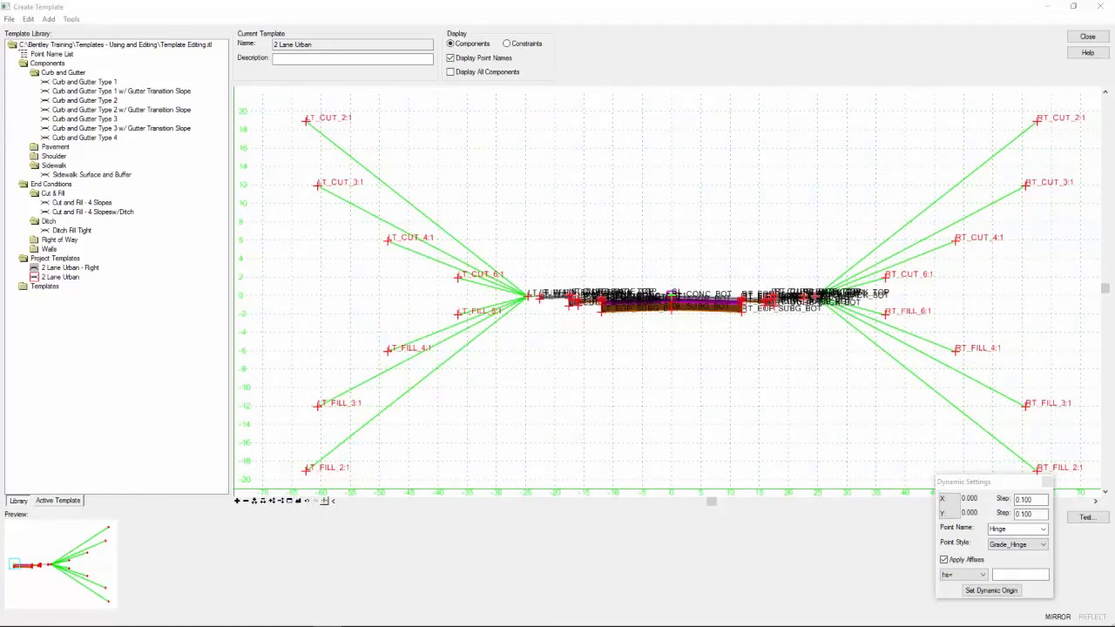